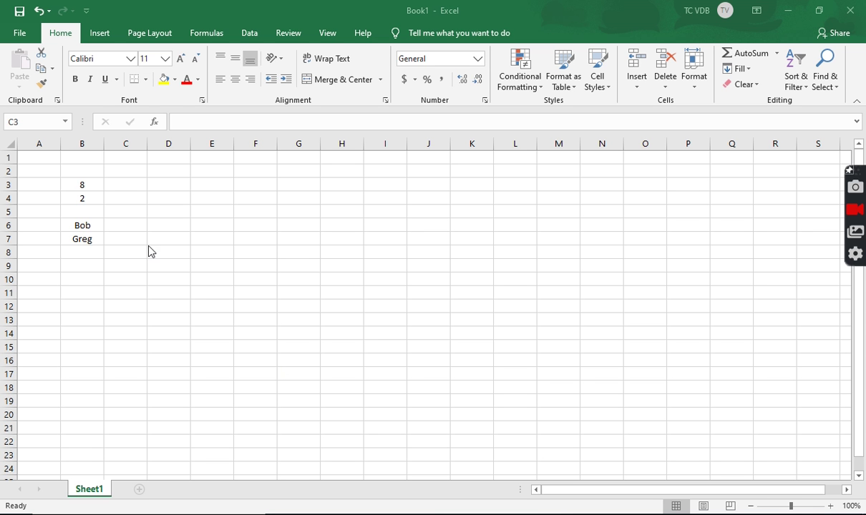
- Enter the formula =IF(B3>5,"True","False") in cell C3
click(123, 186)
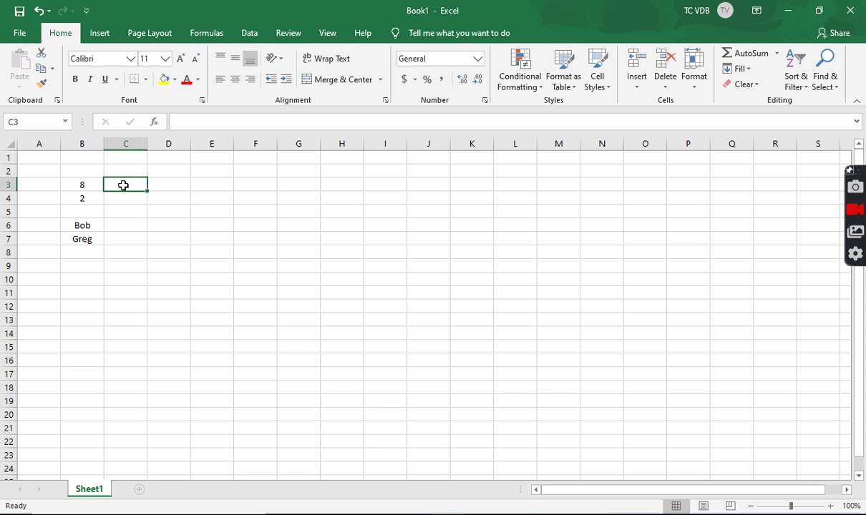
text(=if)
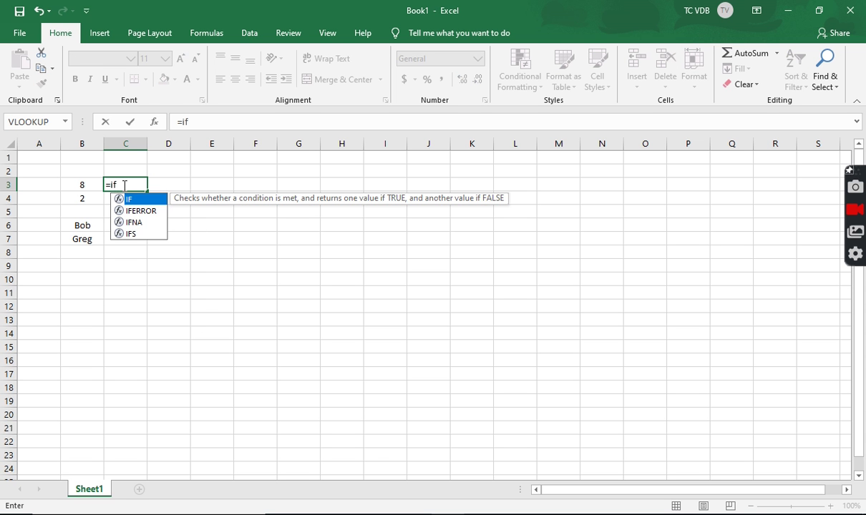
key(Tab)
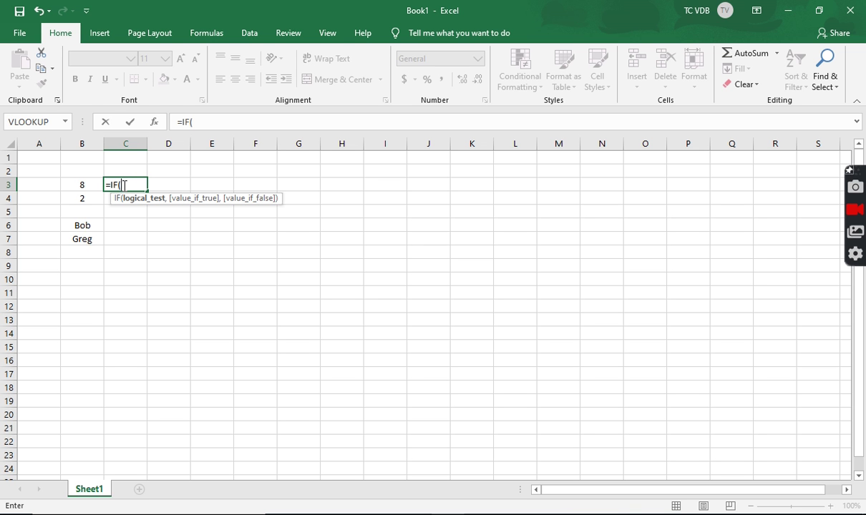
click(89, 185)
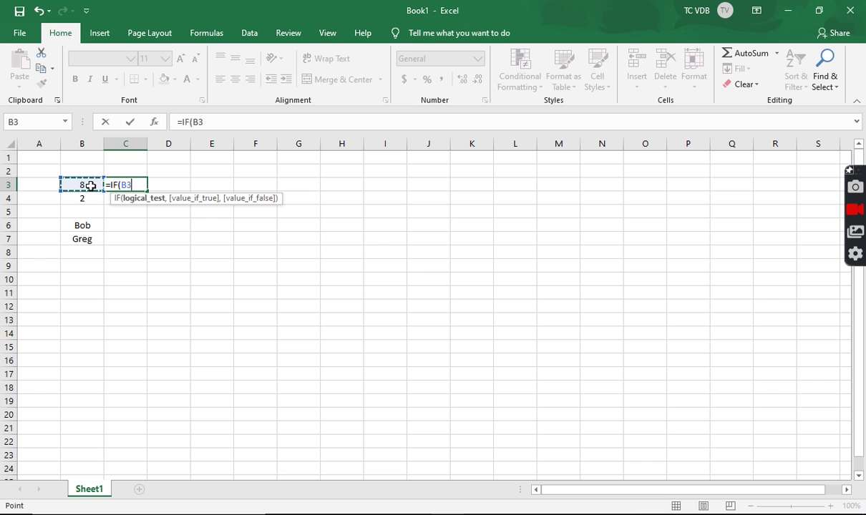
text(>5)
text(,)
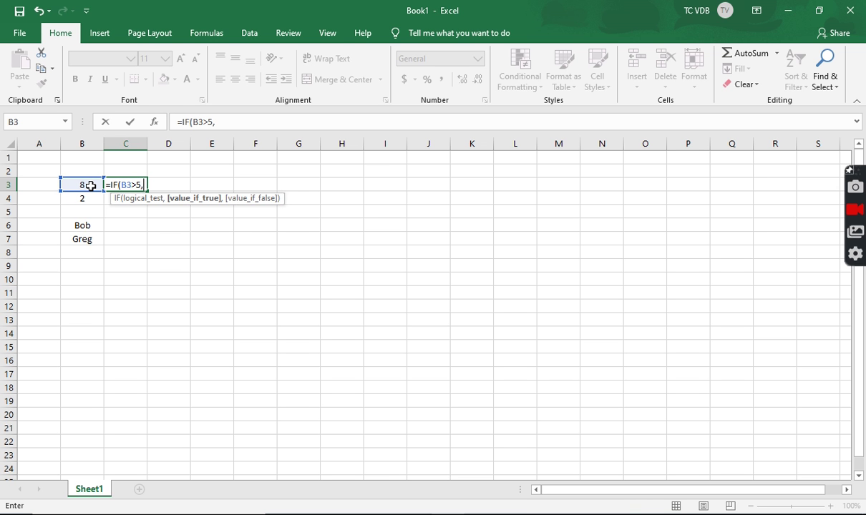
text("True".)
key(BackSpace)
text(,)
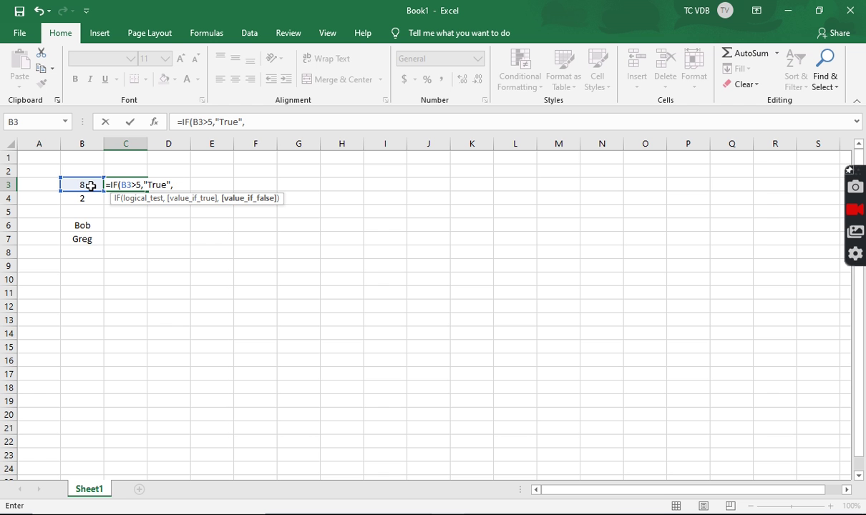
text("False"))
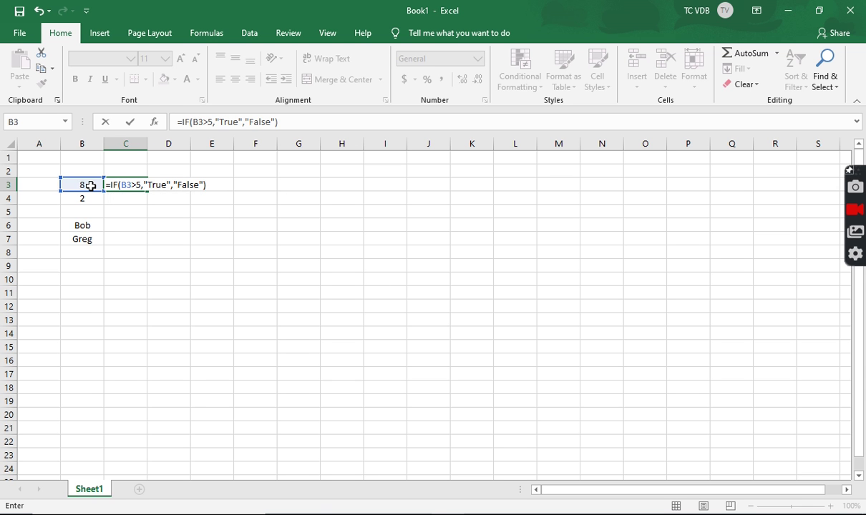
key(Return)
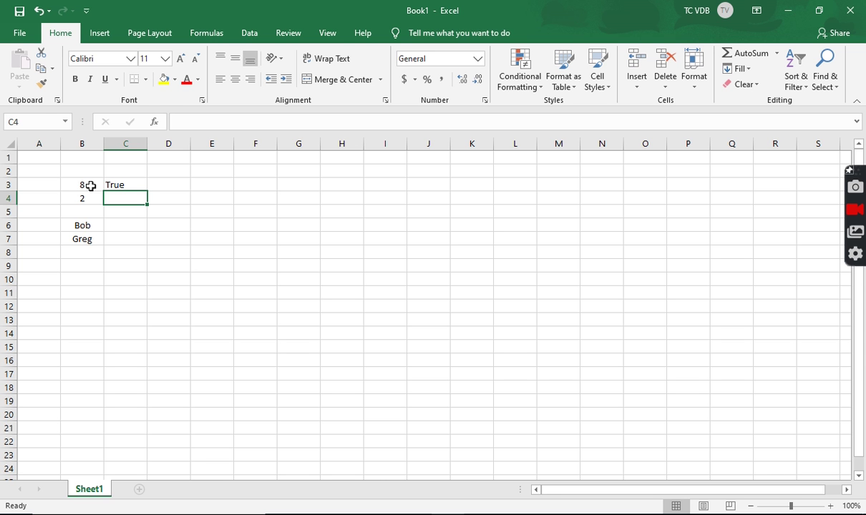
- Fill the IF formula from C3 down to C4 and select the copied formula in C4
click(125, 185)
drag(147, 192, 146, 205)
click(135, 197)
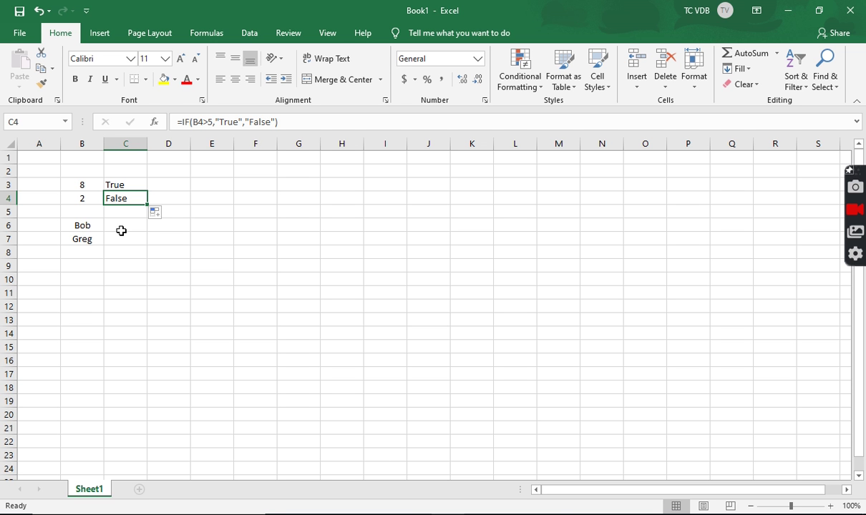
- Enter an IF formula in C6 returning "Smells" when B6 equals the first name it holds, otherwise "Rules", and fill it down to C7
click(124, 226)
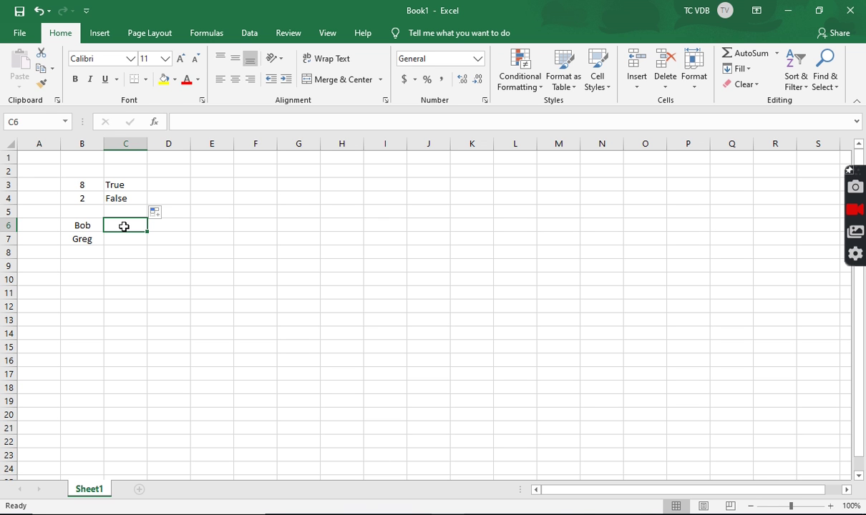
text(=if)
key(Tab)
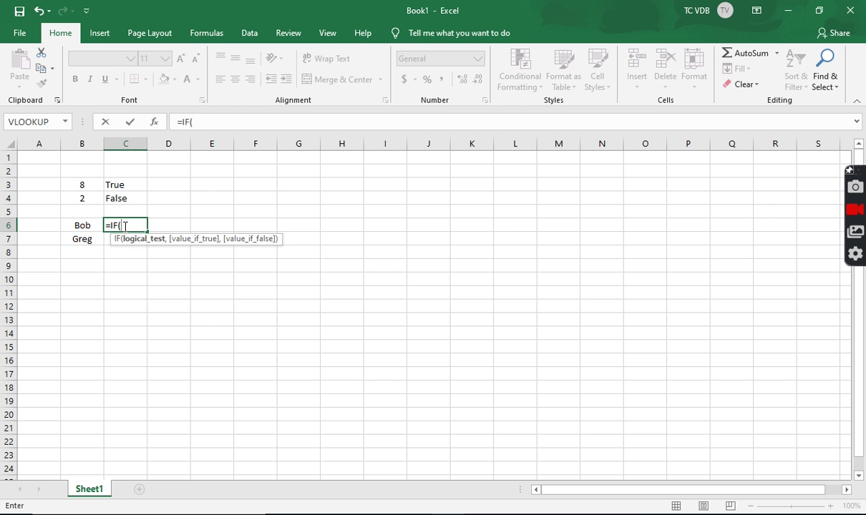
click(80, 225)
text(=)
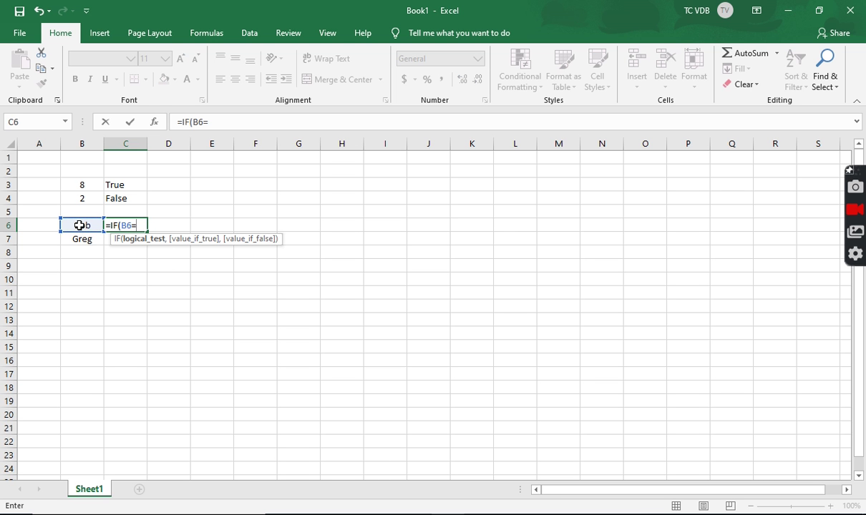
text("Bob",")
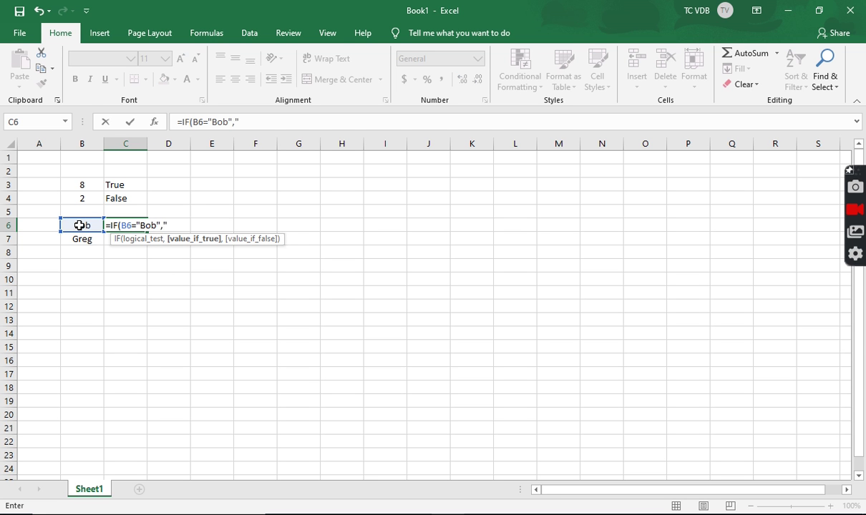
text(Smells",")
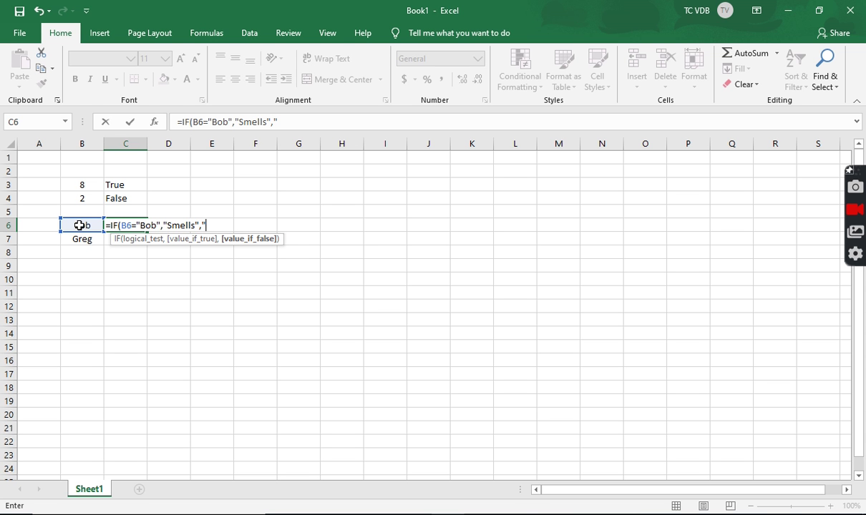
text(Rules"))
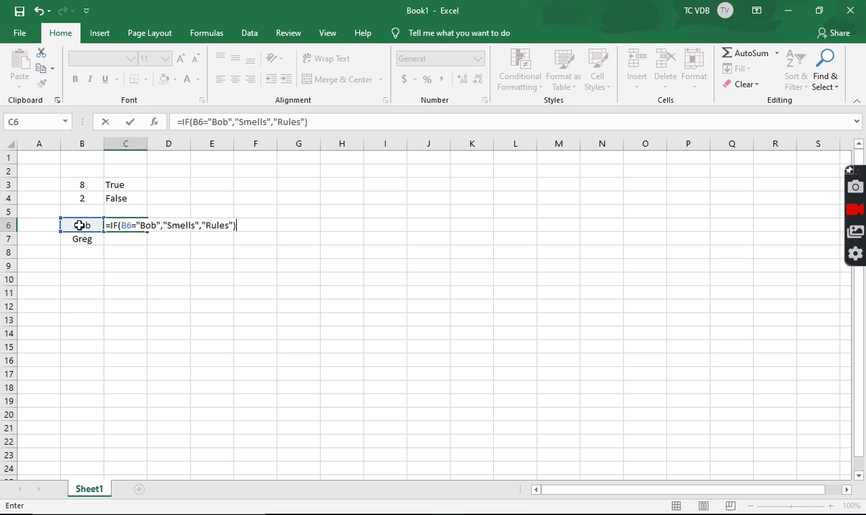
key(Return)
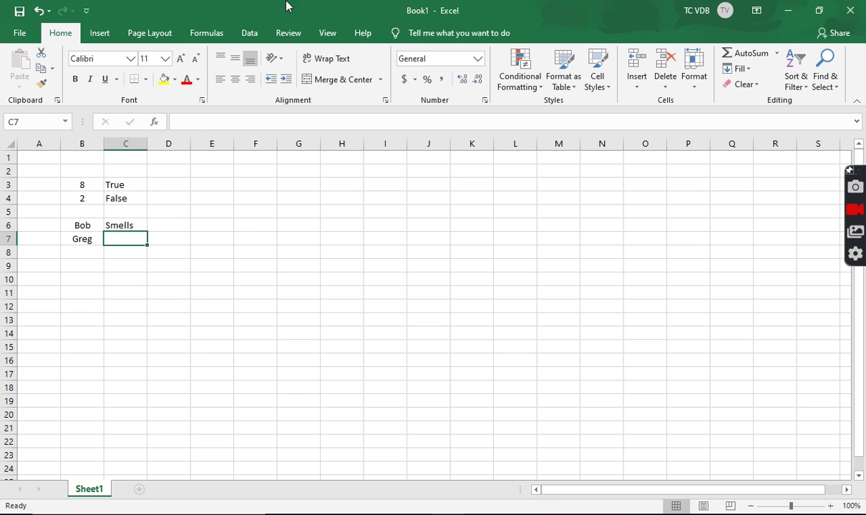
click(136, 225)
drag(148, 232, 147, 249)
- Add a third first name in B8 and fill the IF formula from C7 down to C8
click(91, 254)
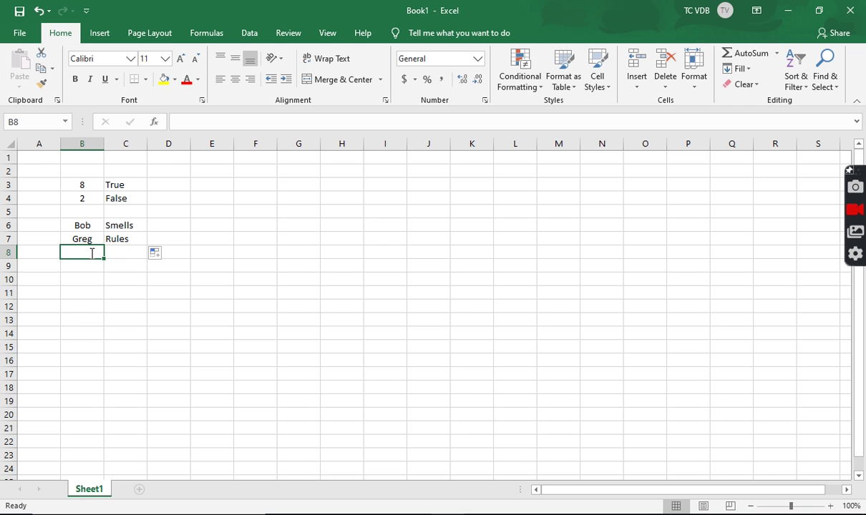
text(Frank)
key(Tab)
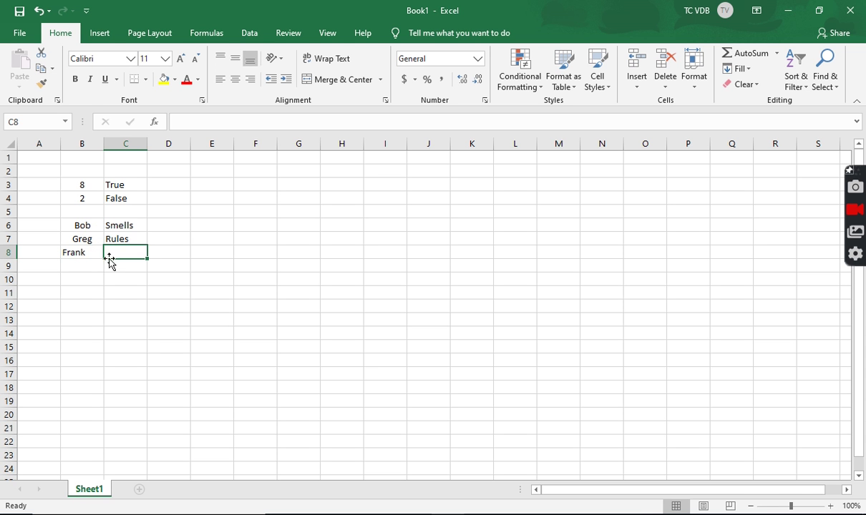
click(122, 239)
mouse_move(147, 245)
mouse_down()
mouse_move(144, 258)
mouse_move(136, 252)
mouse_up()
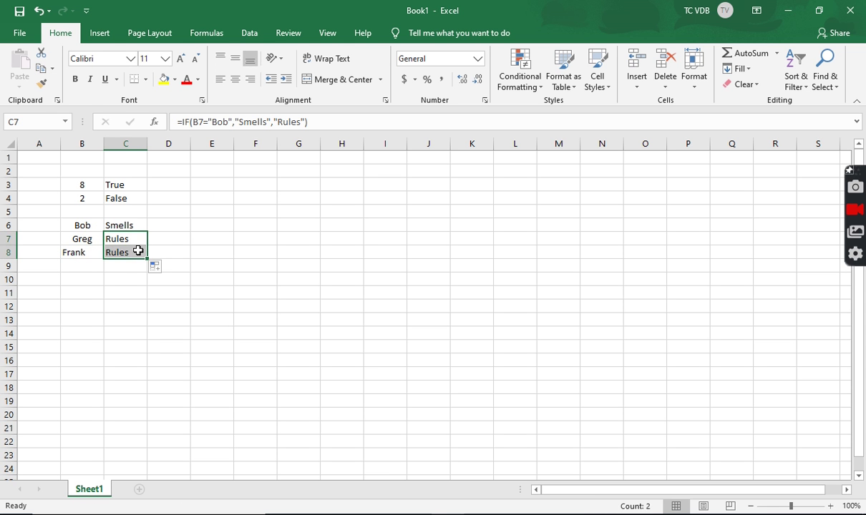
click(138, 252)
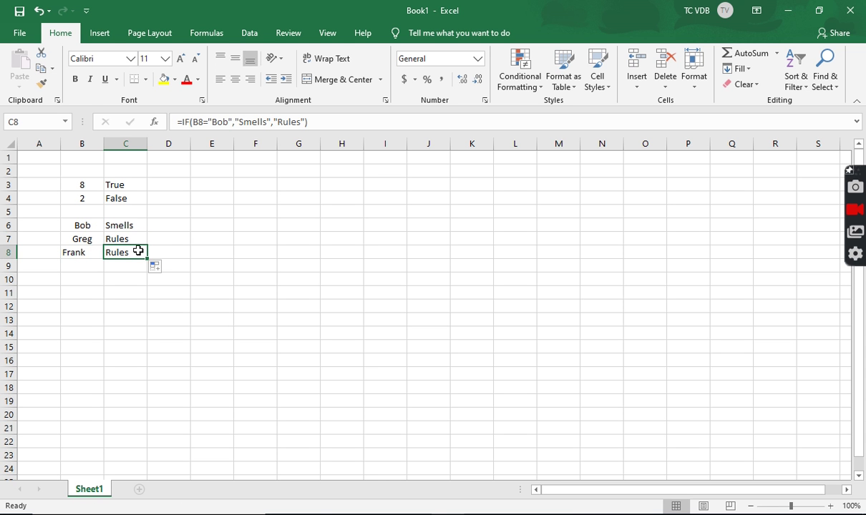